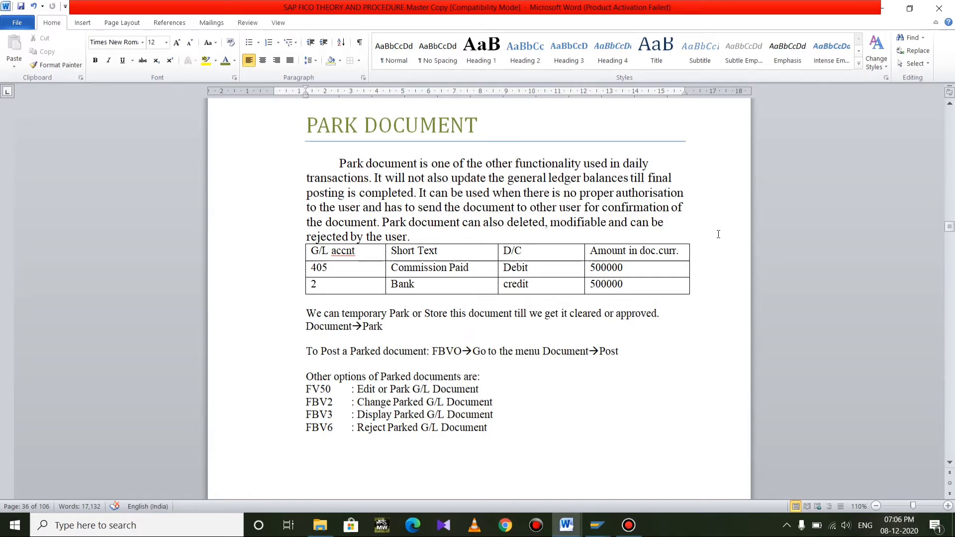
Switch to SAP Easy Access and start transaction FB50 for entering a G/L account document.
mouse_move(603, 526)
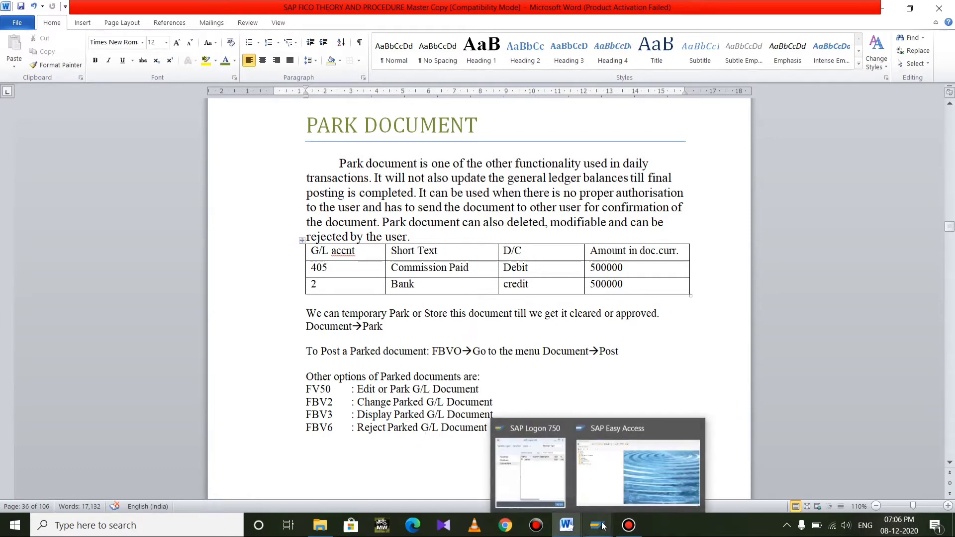
left_click(606, 485)
type("fb5")
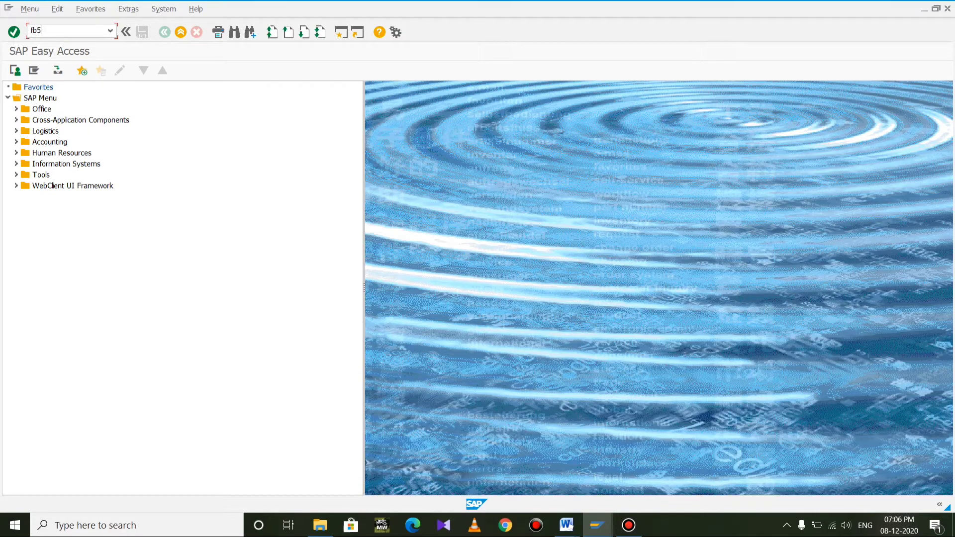
type("0")
key("Return")
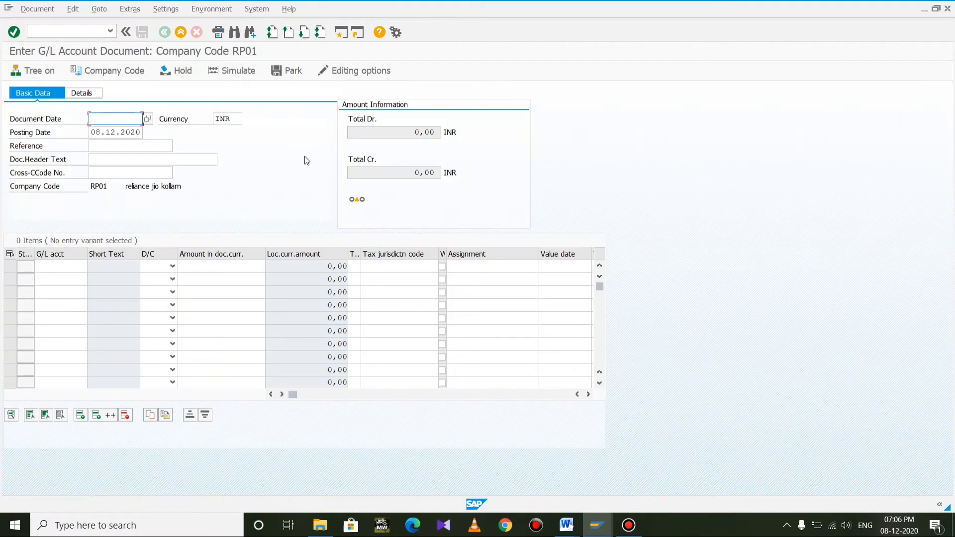
Set the document date to 08.12.2020 and look up the salary account, 501, as the first line's G/L account.
type("08")
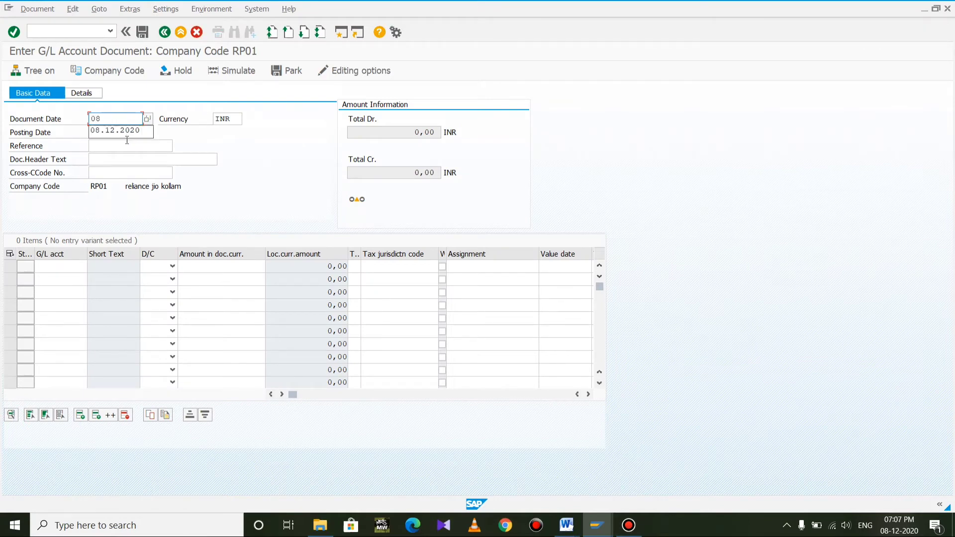
left_click(122, 131)
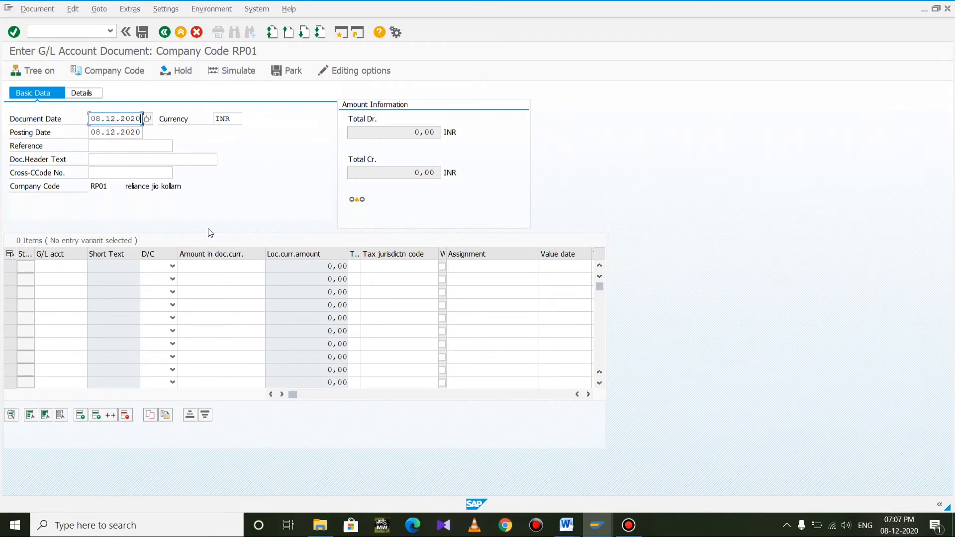
left_click(59, 267)
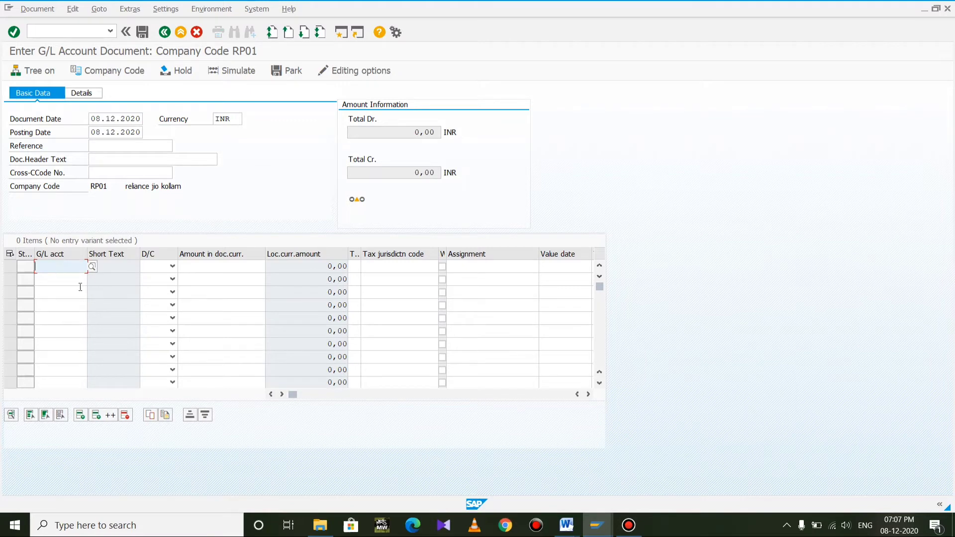
left_click(92, 267)
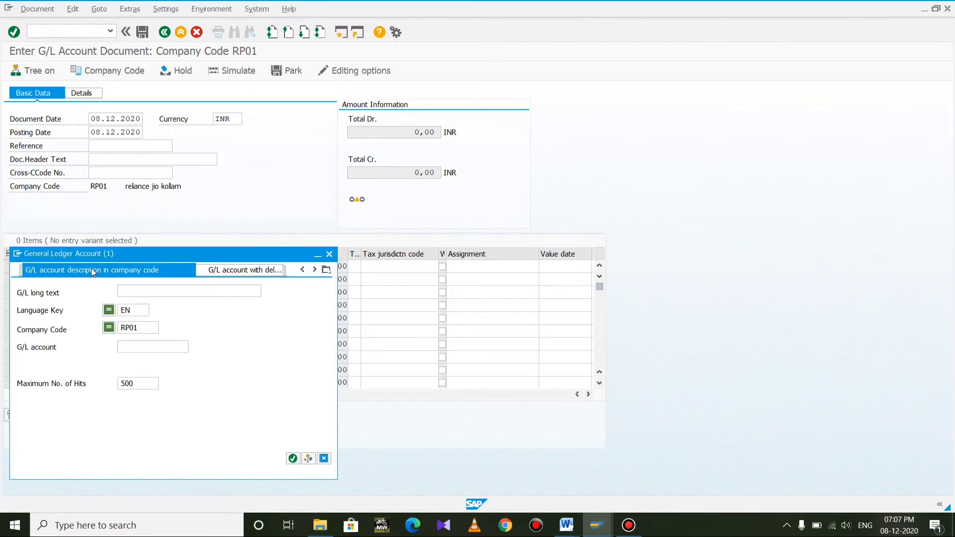
key("Return")
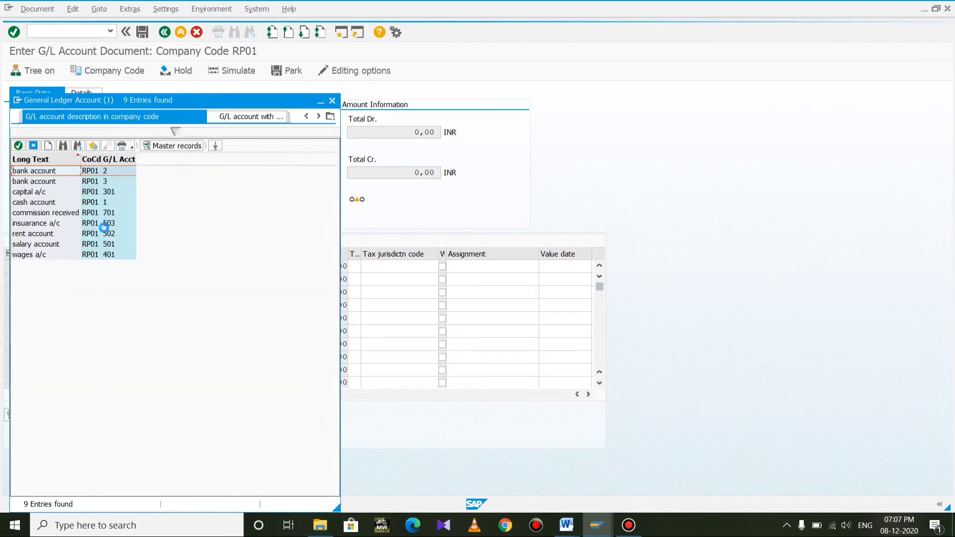
double_click(48, 245)
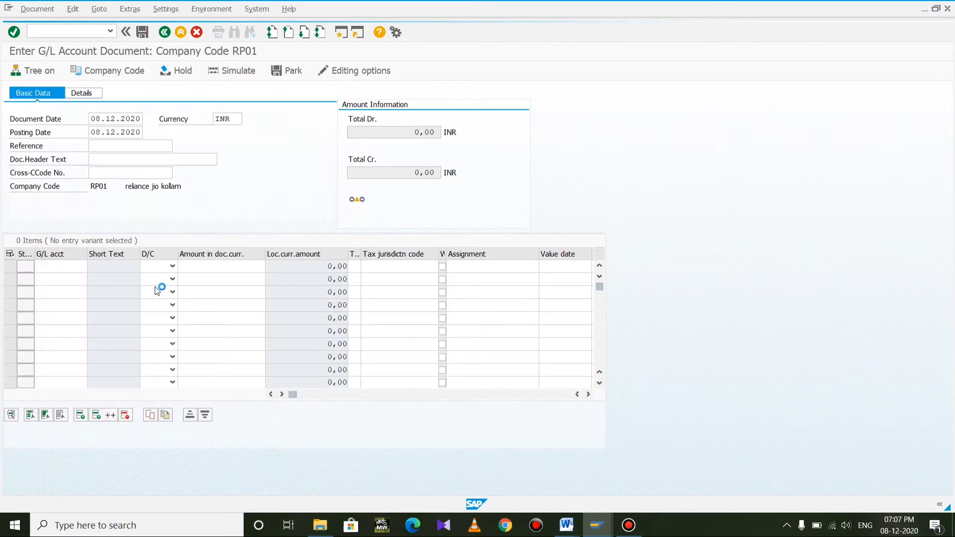
Make the first line item a debit with an amount of 500000.
left_click(160, 267)
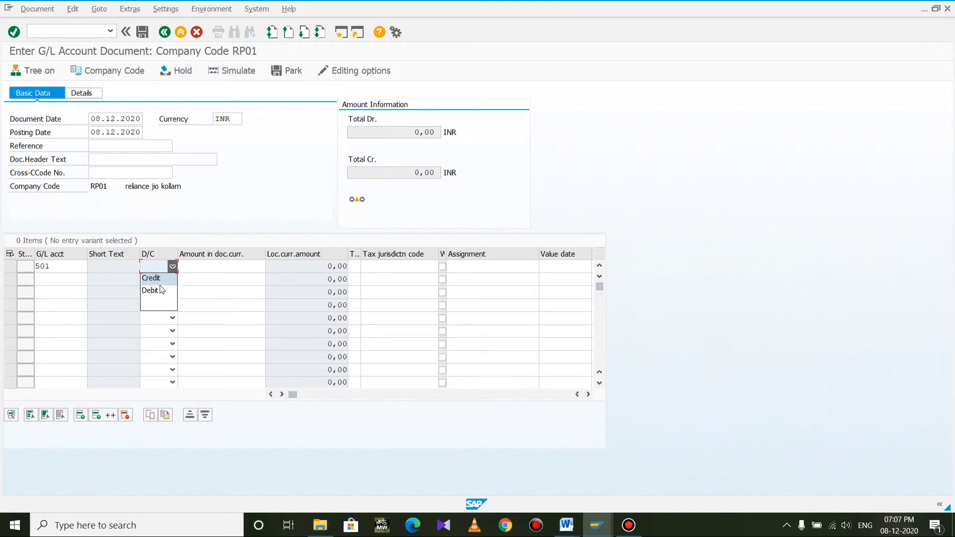
left_click(158, 291)
left_click(220, 266)
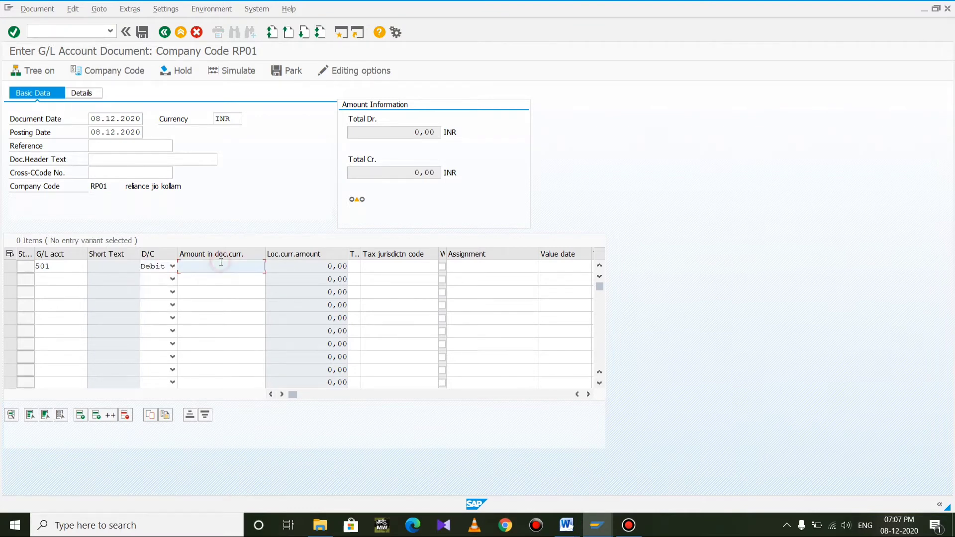
type("500000")
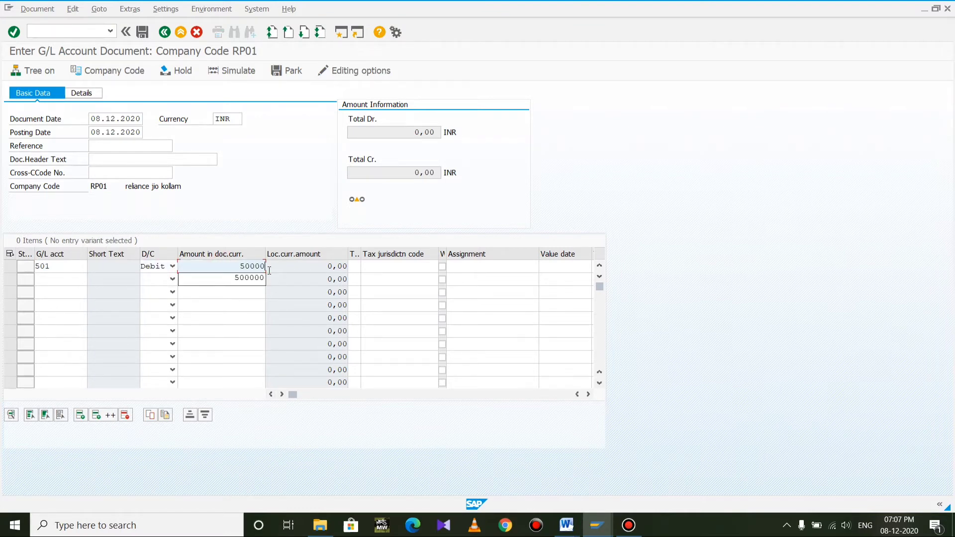
Give the first line item the text "salary paid" and the business area kl.
key("Tab")
key("Tab")
key("Tab")
key("Tab")
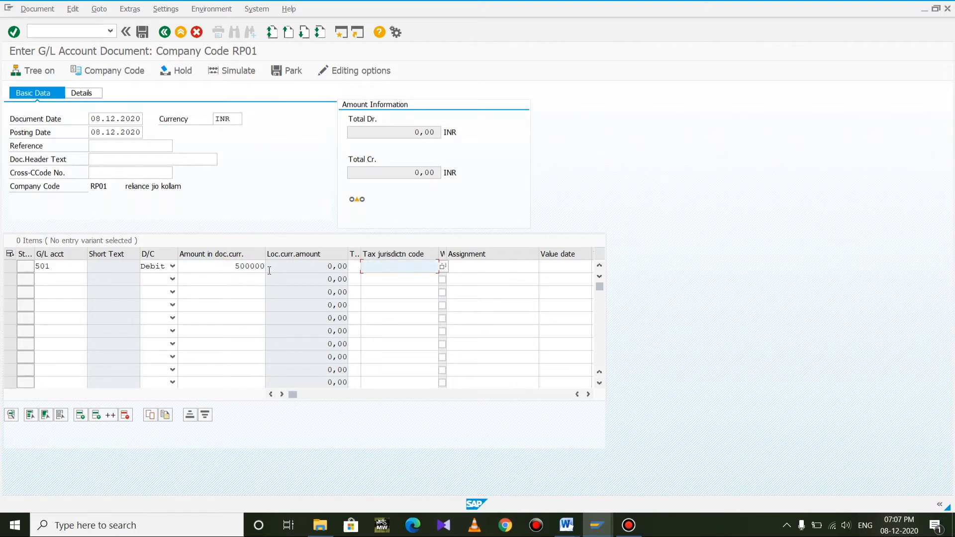
key("Tab")
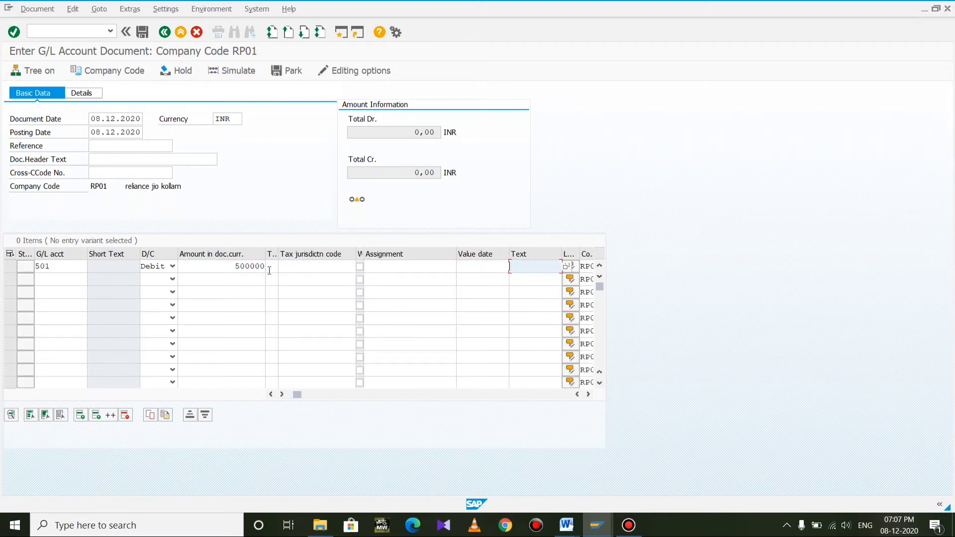
type("salary paid")
key("Tab")
key("Tab")
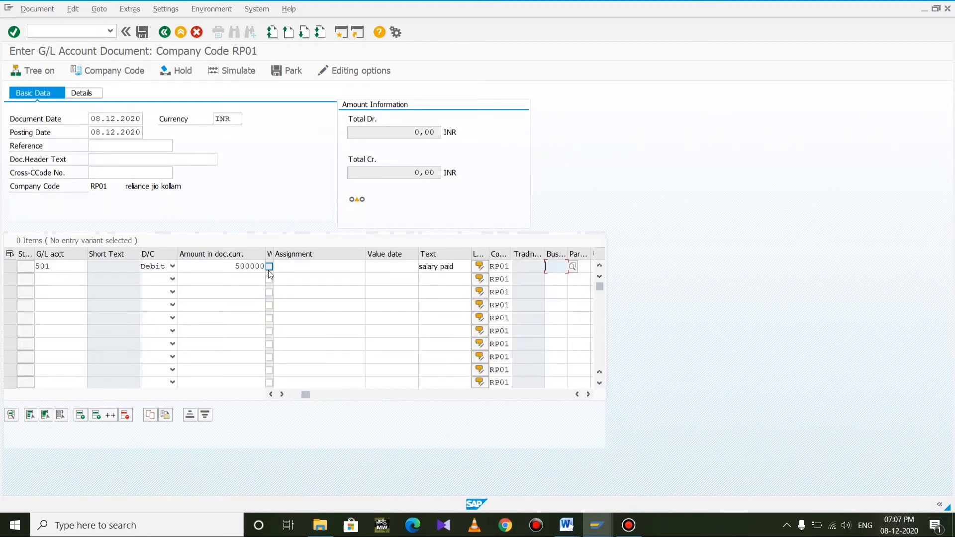
type("kl")
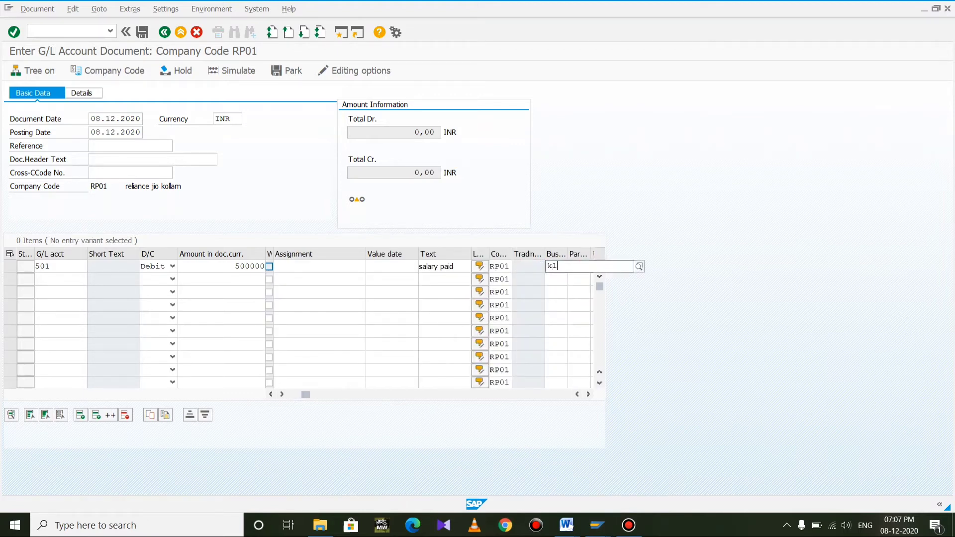
Enter G/L account 1 as a credit in the second line, with * as its amount.
left_click(62, 274)
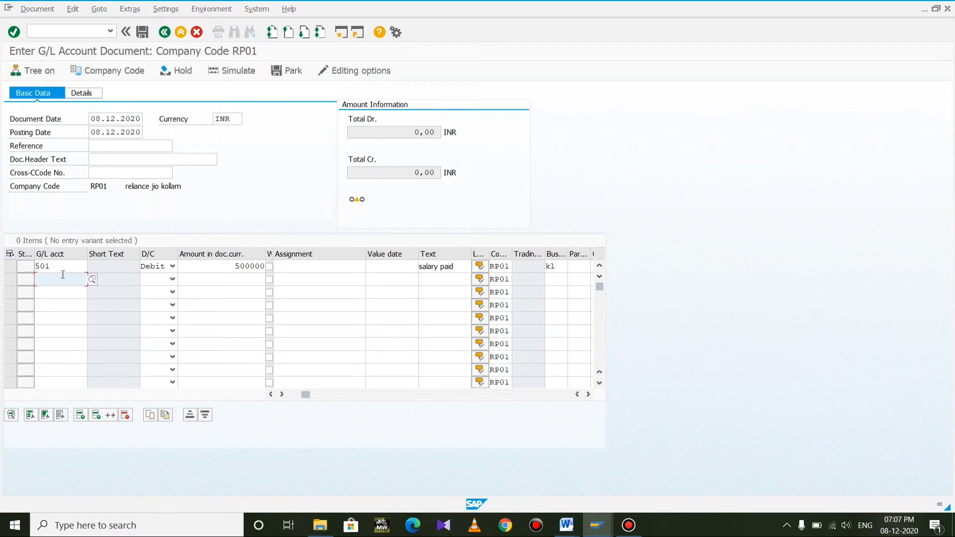
type("1")
key("Tab")
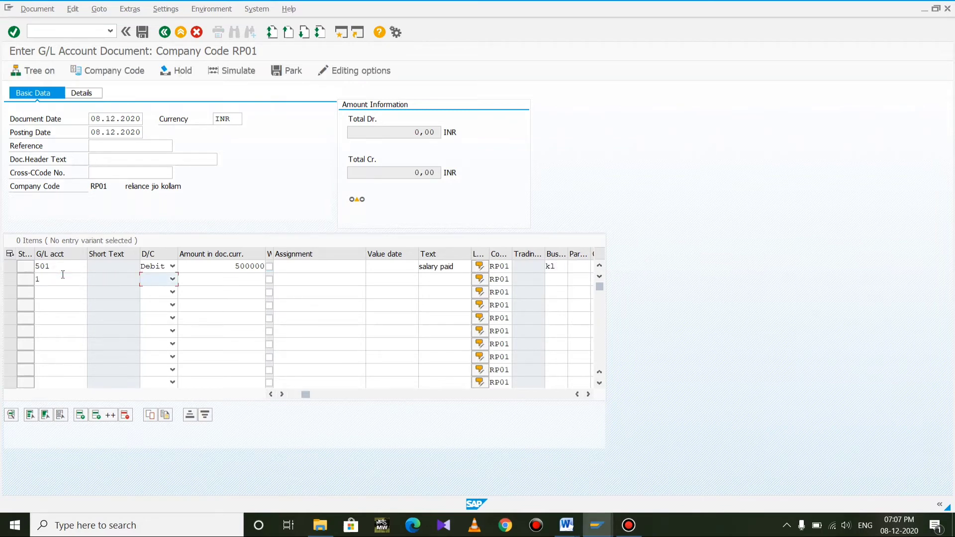
key("c")
key("Tab")
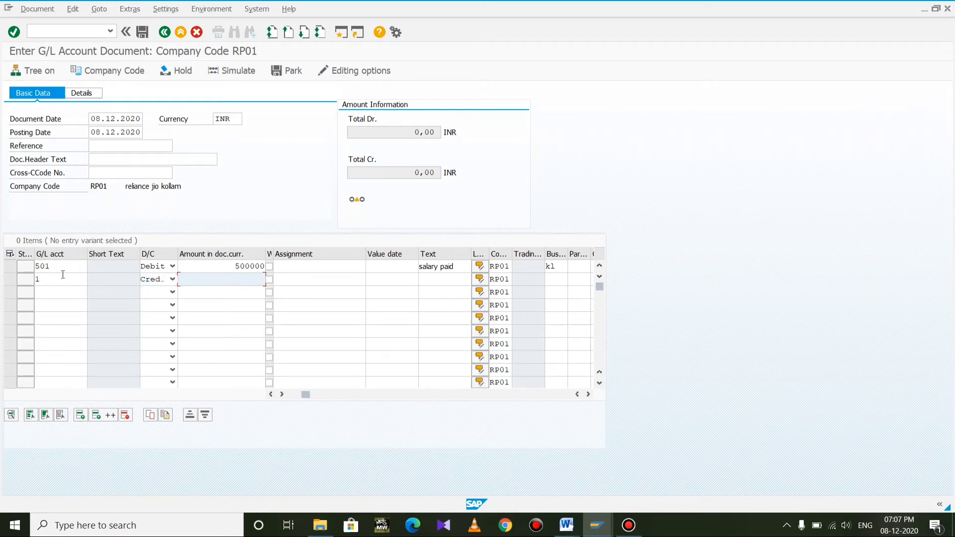
type("*")
Fill the second line's text with + and its business area with kl.
key("Tab")
key("Tab")
key("Tab")
key("Tab")
key("Tab")
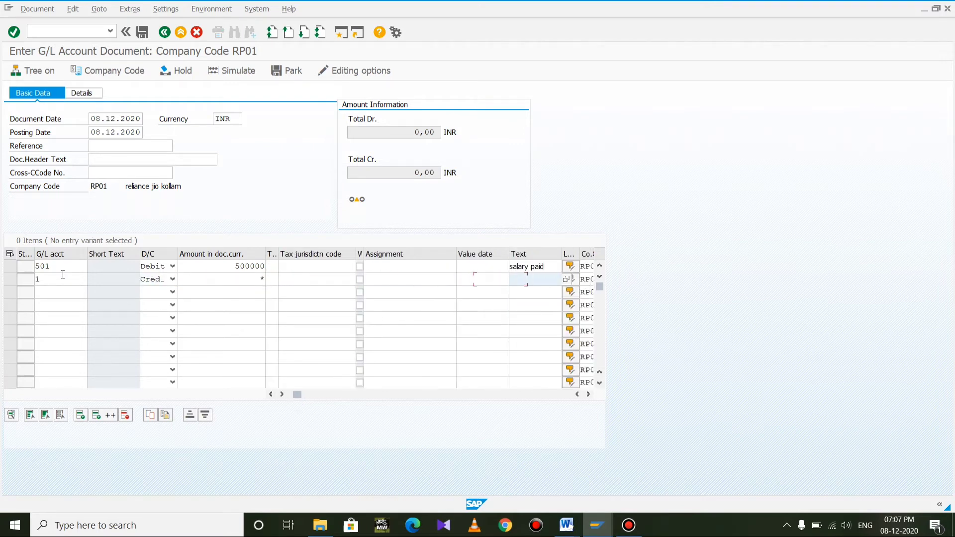
type("+")
key("Tab")
key("Tab")
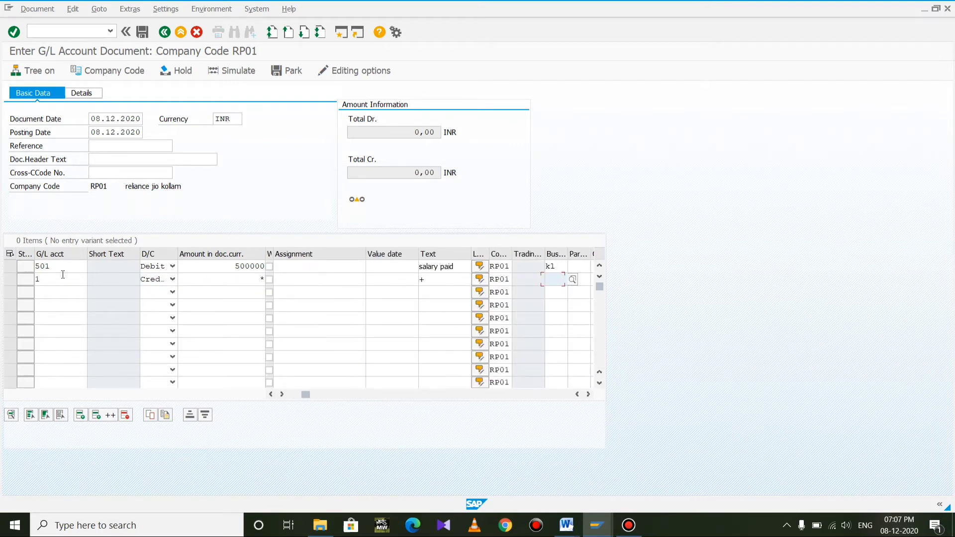
type("kl")
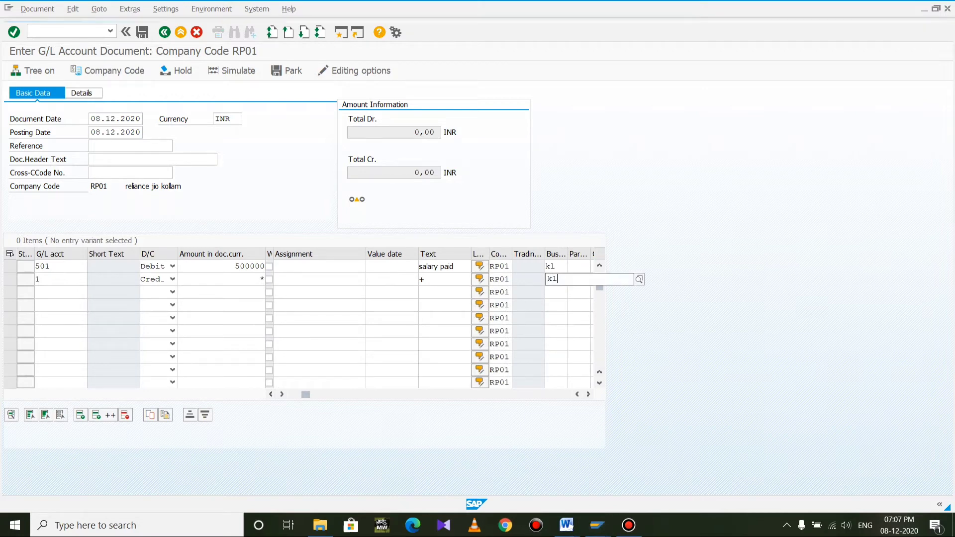
Validate the two line items and park the document.
key("Return")
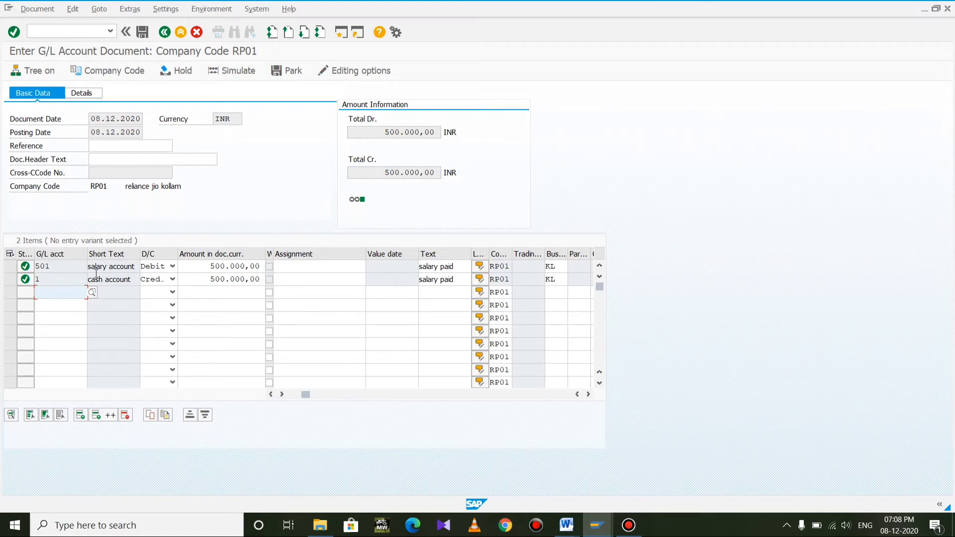
left_click(291, 73)
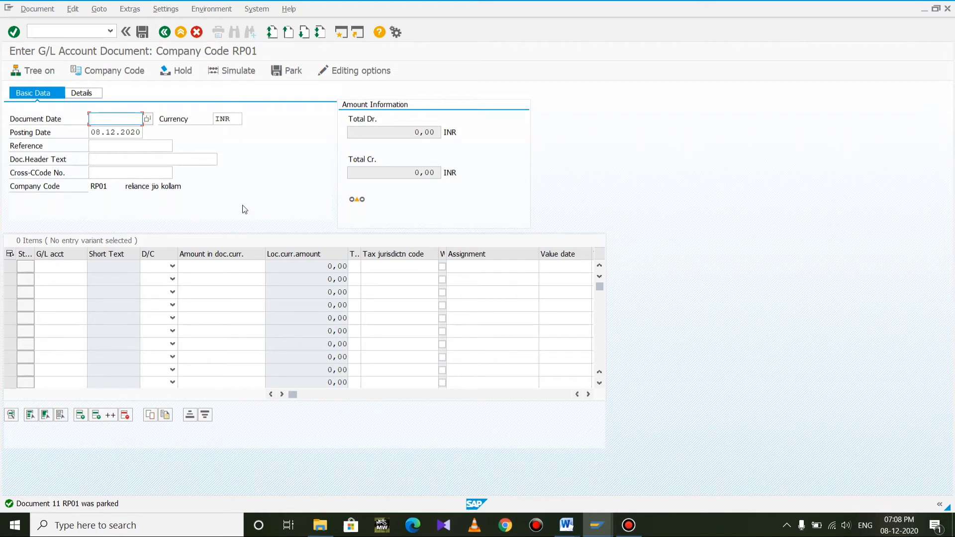
left_click(46, 31)
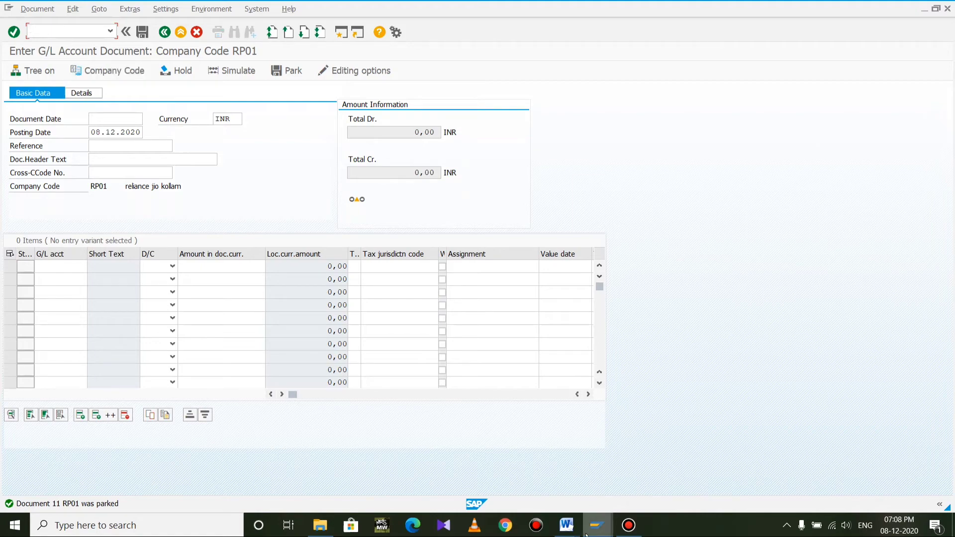
Switch to the SAP FICO theory document in Word and highlight the FV50 code under the parked document options.
mouse_move(577, 528)
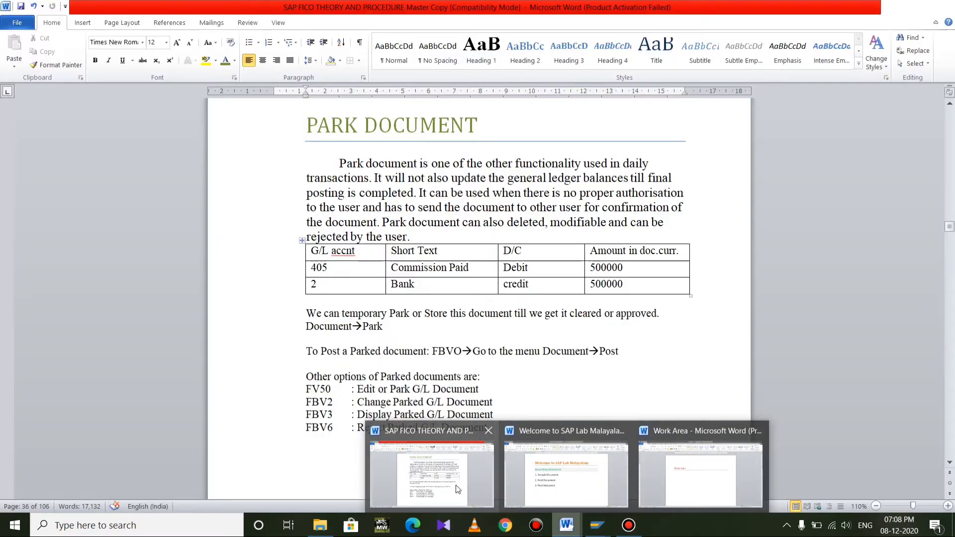
left_click(456, 485)
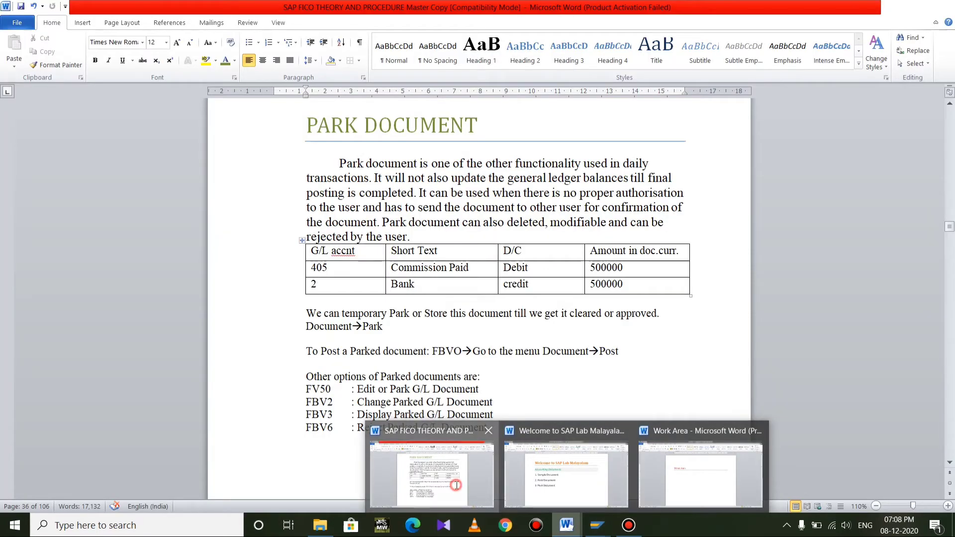
left_click(343, 394)
double_click(331, 392)
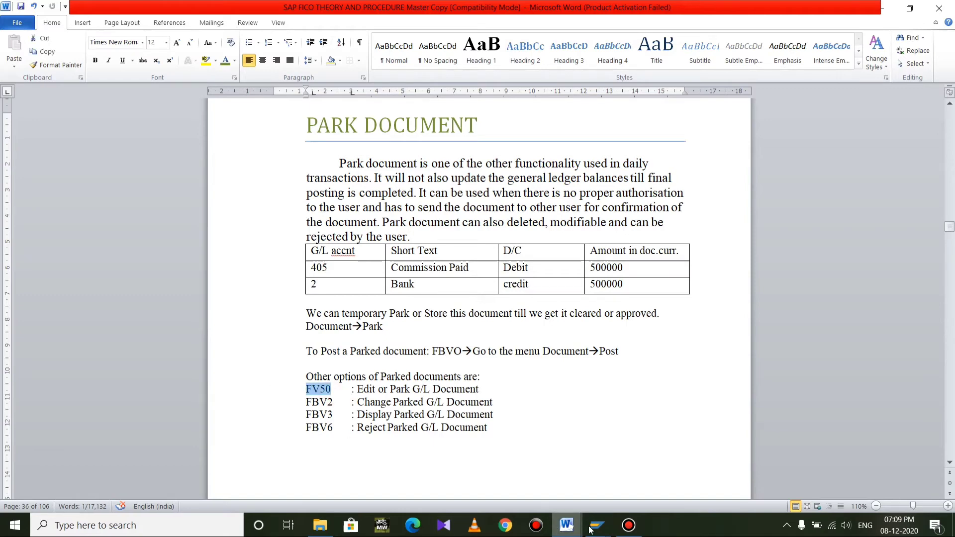
Switch back to SAP, leave the current transaction with /n and start transaction FV50.
mouse_move(597, 524)
left_click(637, 465)
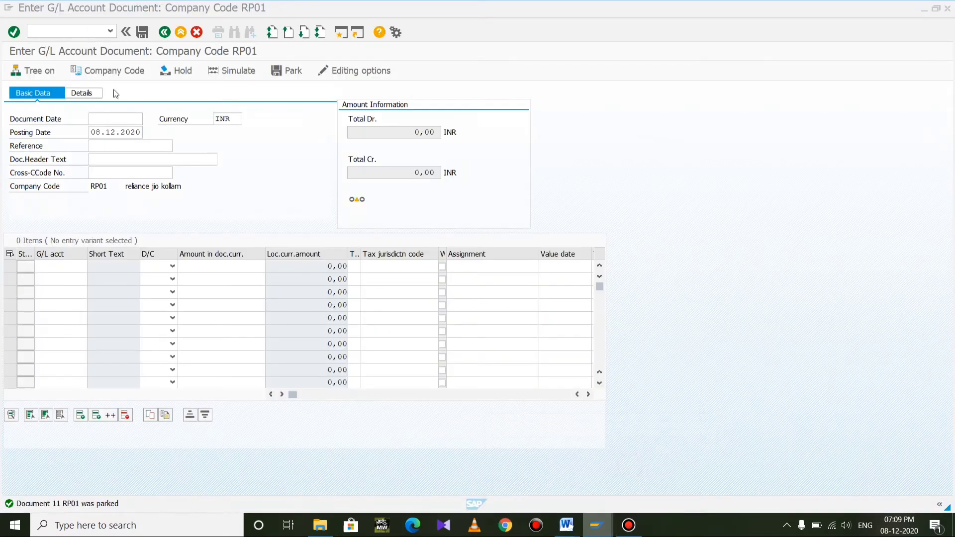
left_click(75, 32)
type("/n")
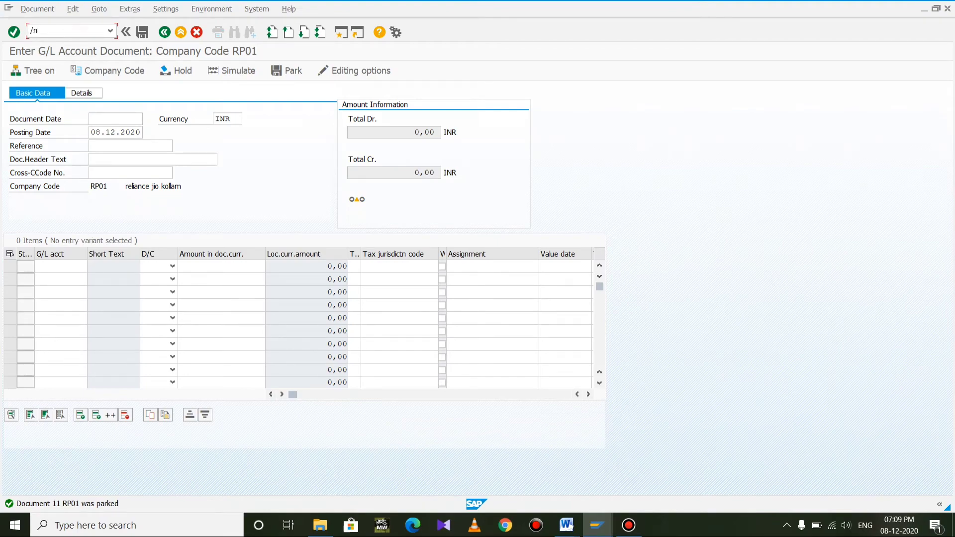
key("Return")
type("fv50")
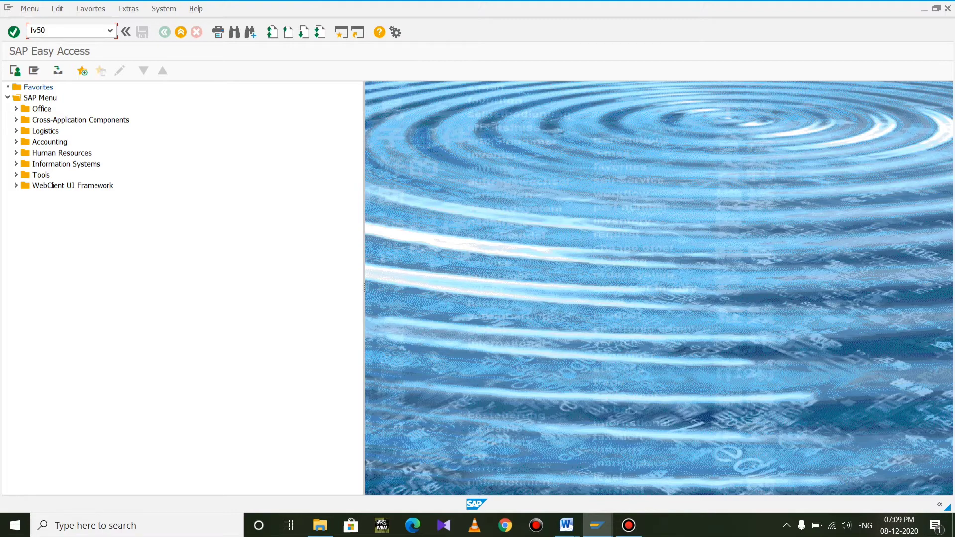
key("Return")
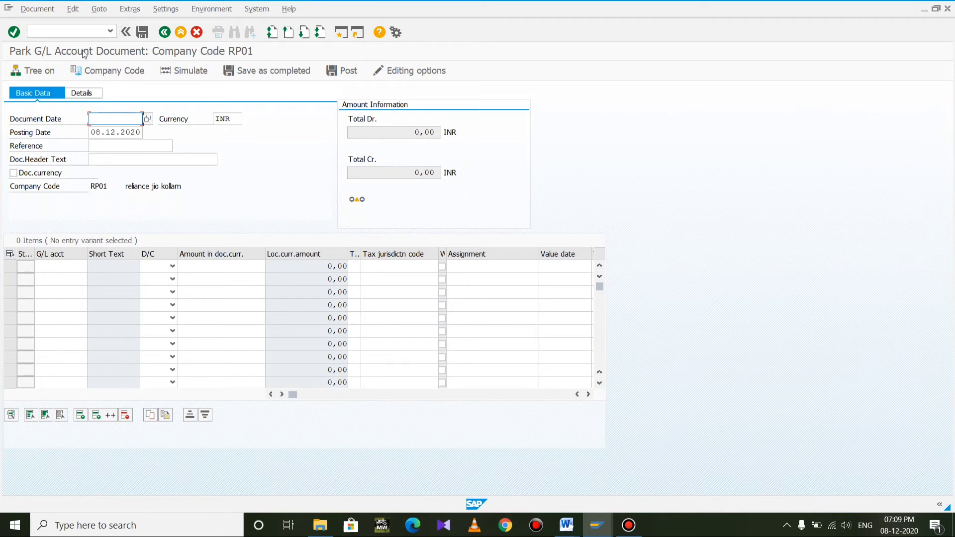
Select parked document number 11 of company code RP01 for fiscal year 2020 and open it for editing.
left_click(107, 31)
left_click(107, 31)
left_click(36, 9)
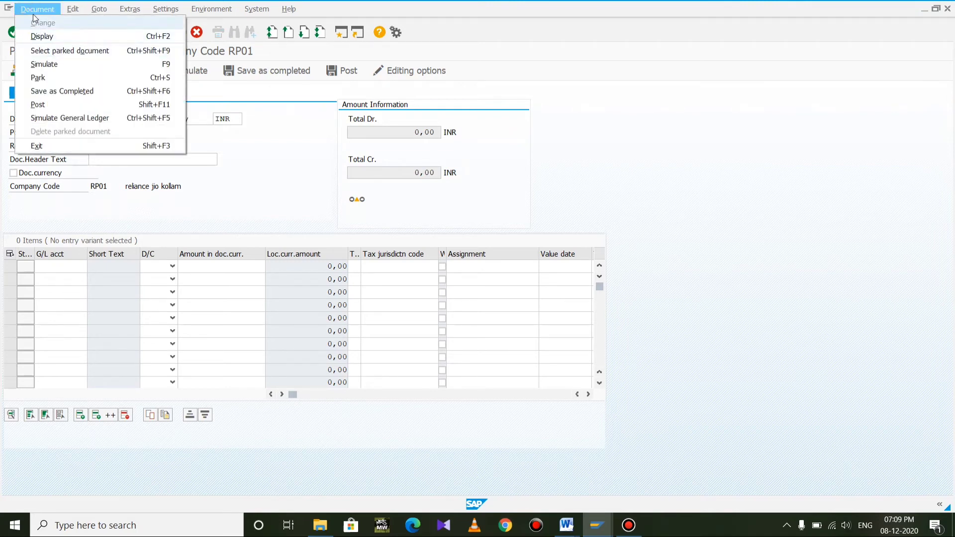
left_click(74, 56)
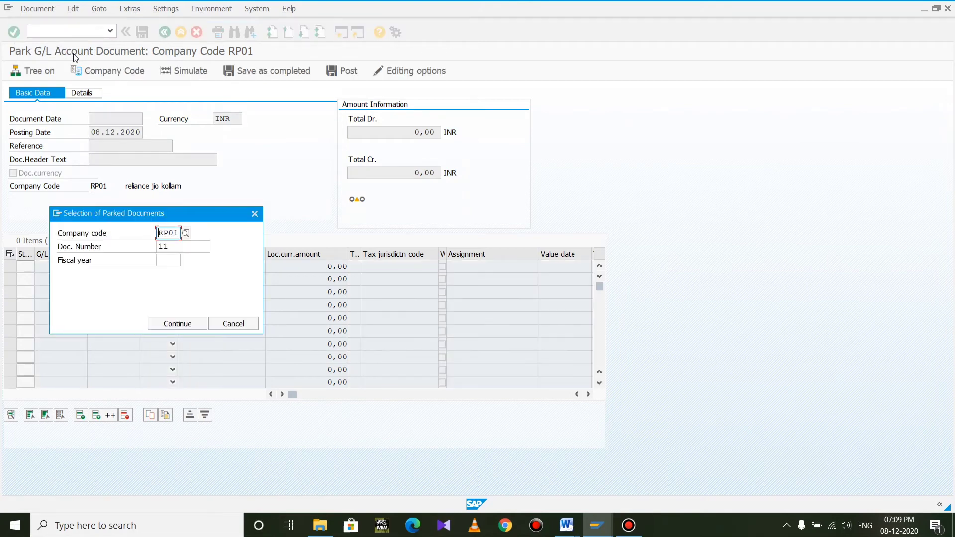
left_click(181, 246)
left_click_drag(181, 245, 135, 252)
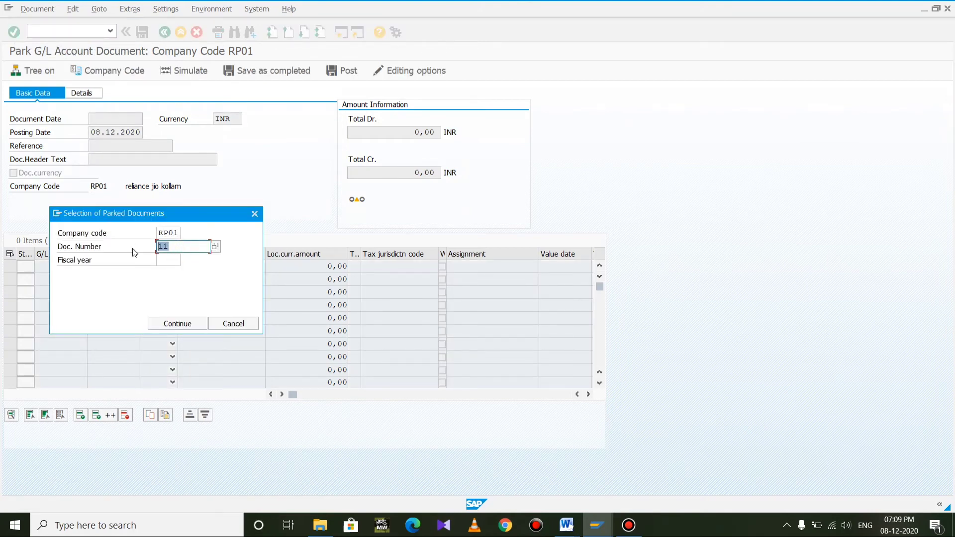
type("11")
key("Tab")
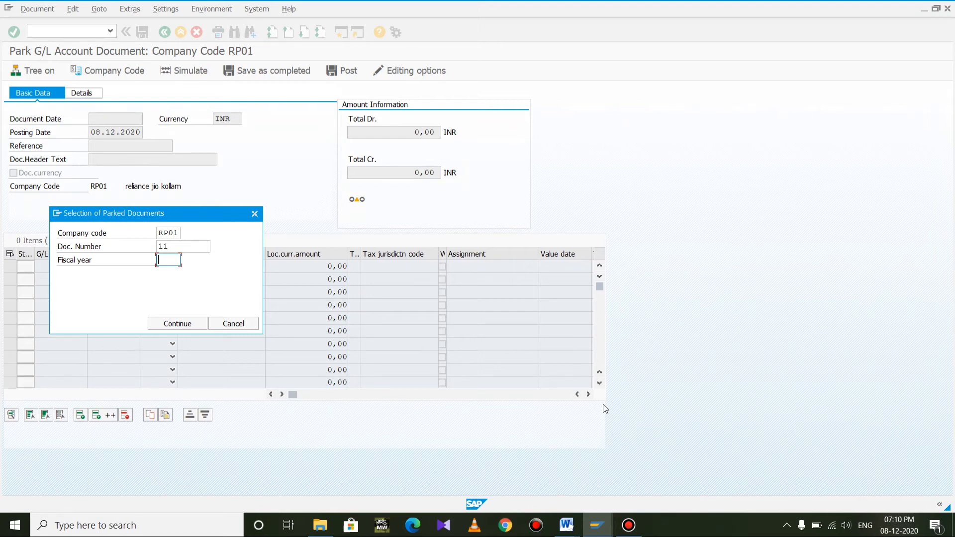
type("2020")
key("Return")
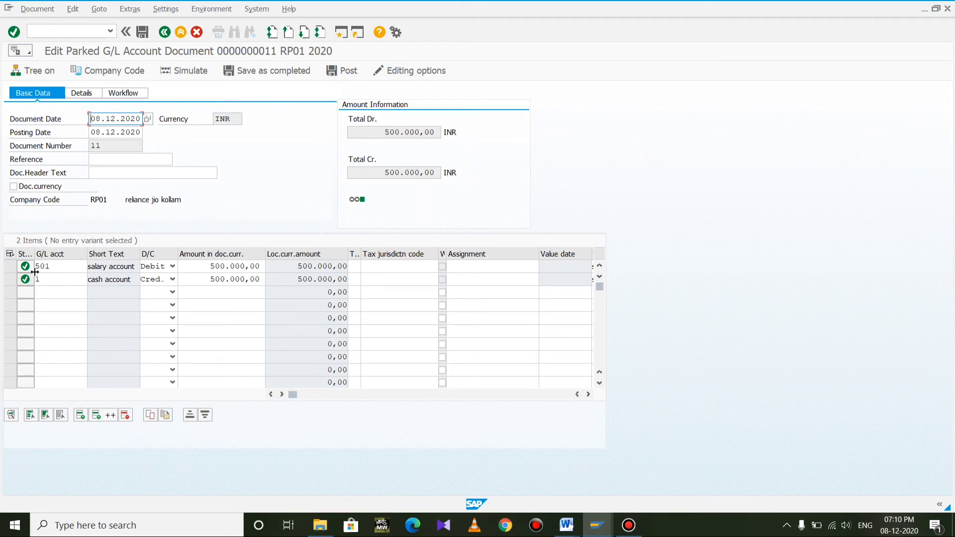
Change the G/L account of the second line item to 2 and post the parked document.
left_click(51, 279)
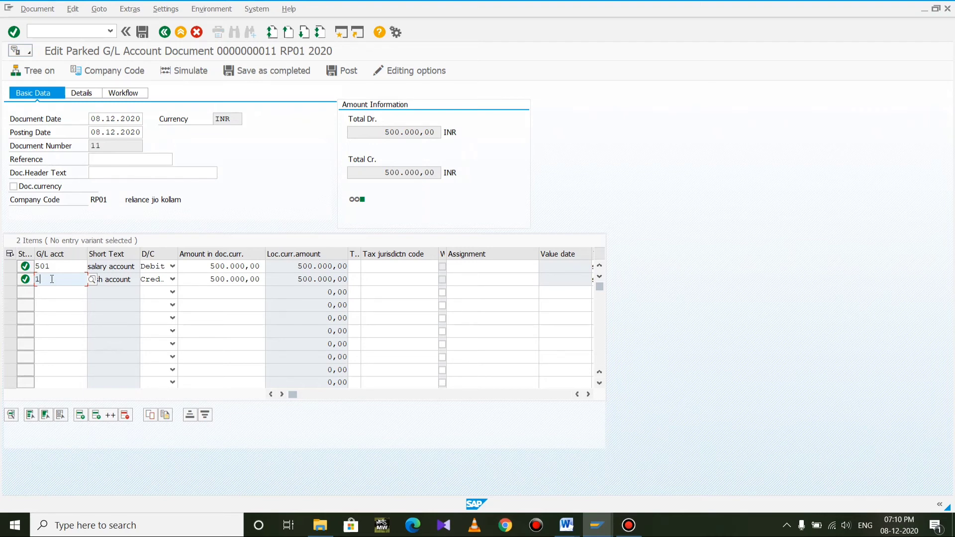
key("BackSpace")
type("2")
key("Return")
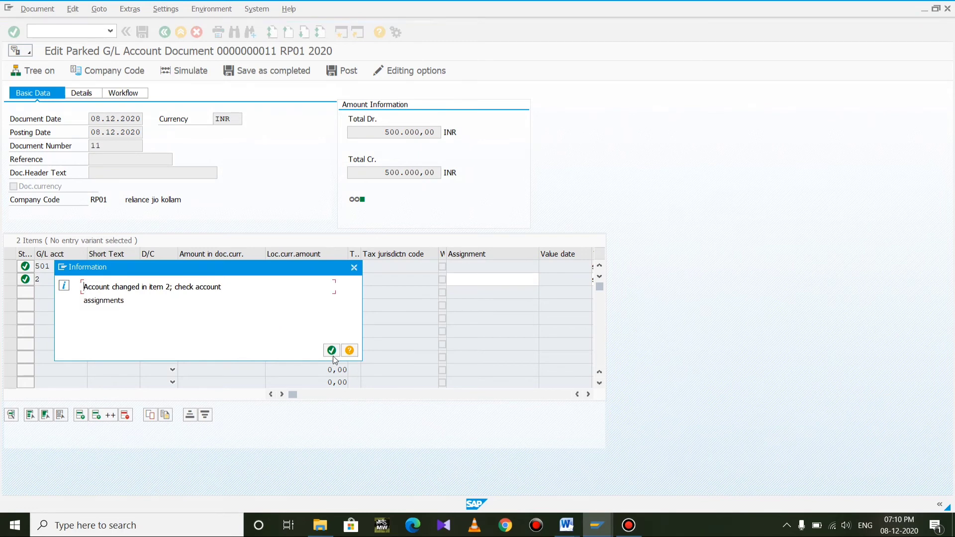
key("Return")
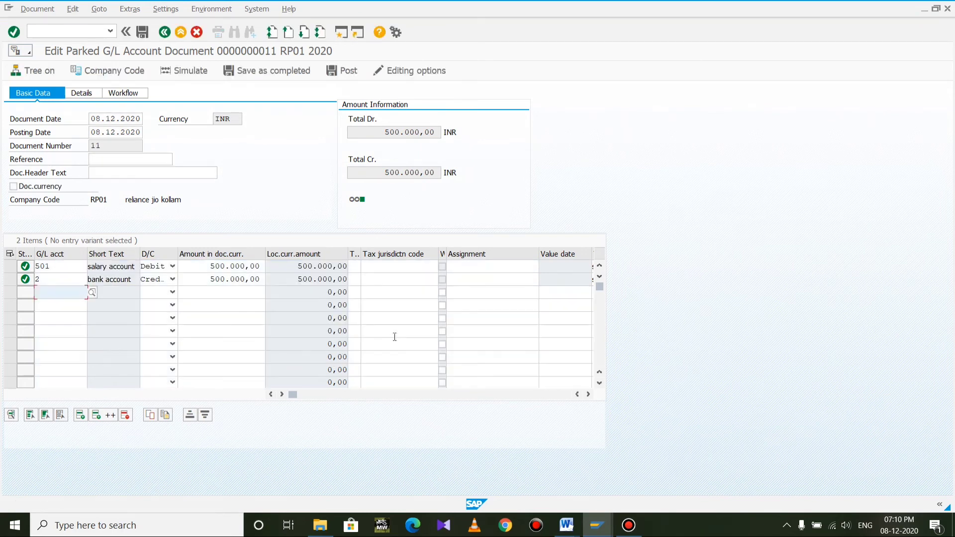
left_click(331, 71)
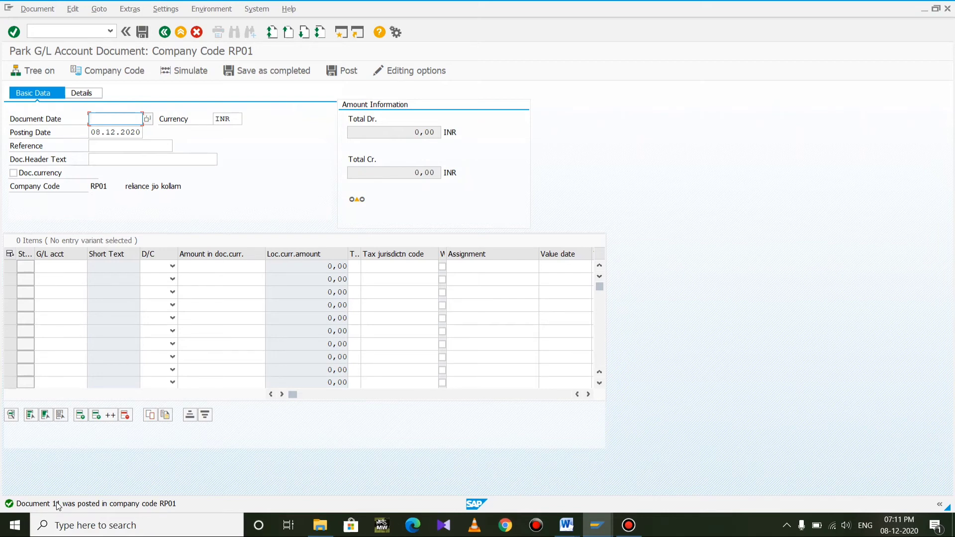
Display the document just posted in its data entry view and return to the document parking screen.
left_click(37, 8)
left_click(55, 51)
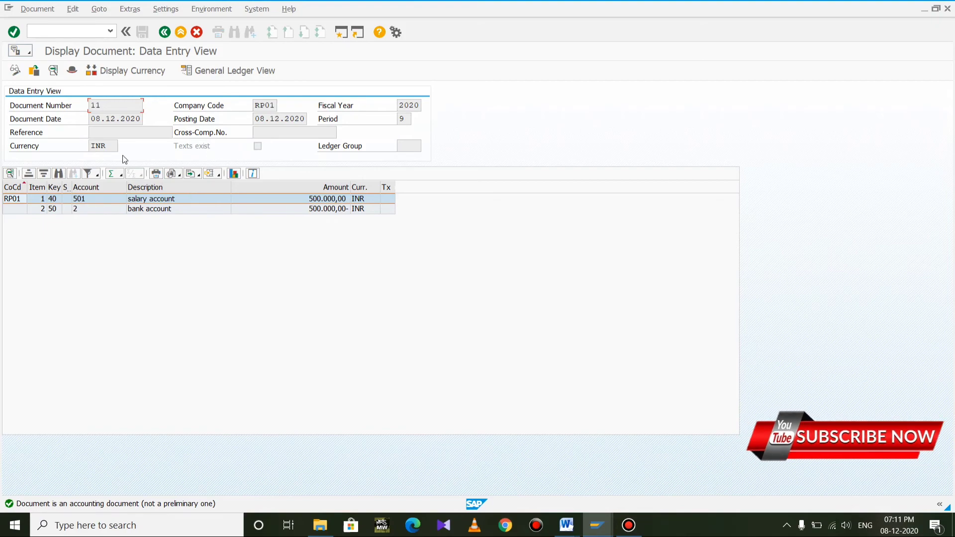
left_click(165, 32)
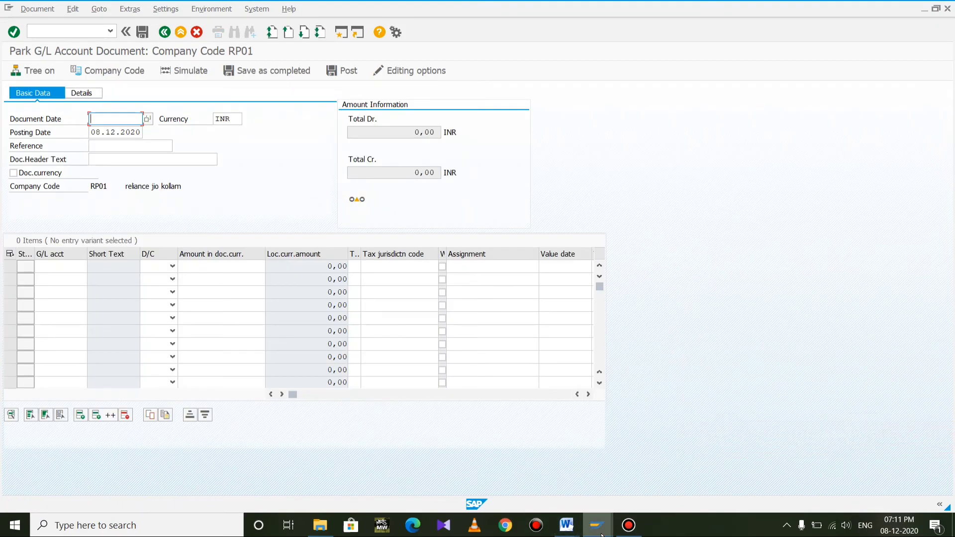
Switch to the SAP FICO theory document in Word and review the transaction codes listed as other parked document options.
mouse_move(601, 533)
mouse_move(566, 526)
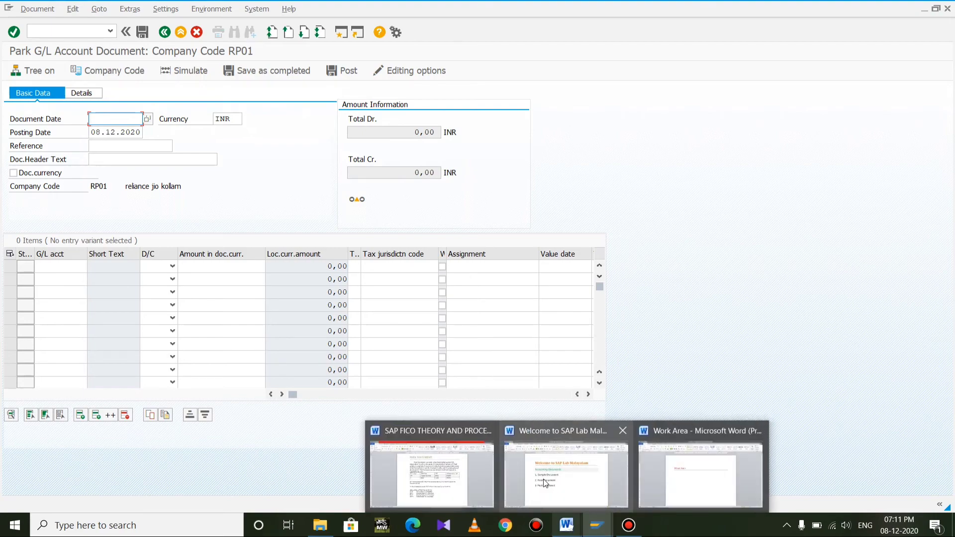
left_click(458, 481)
left_click(413, 402)
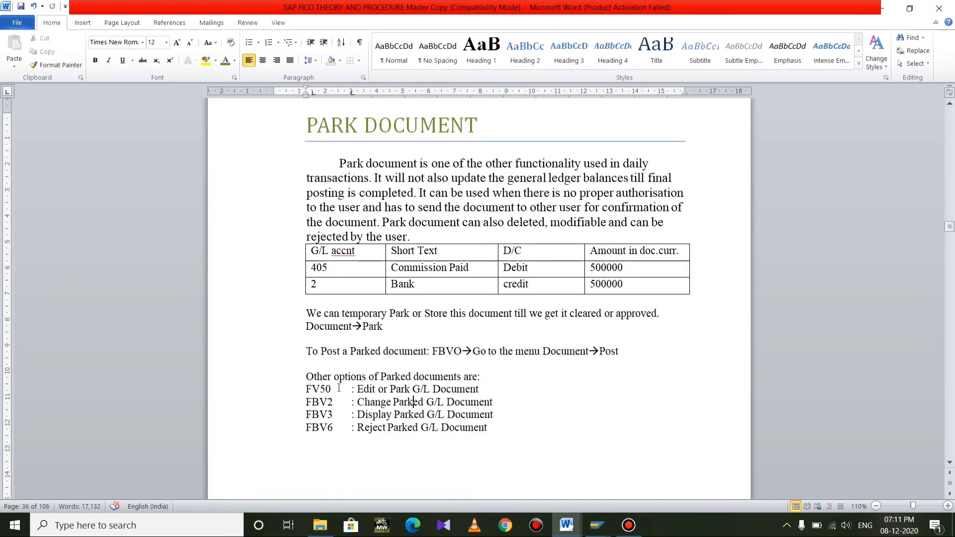
left_click_drag(306, 389, 481, 390)
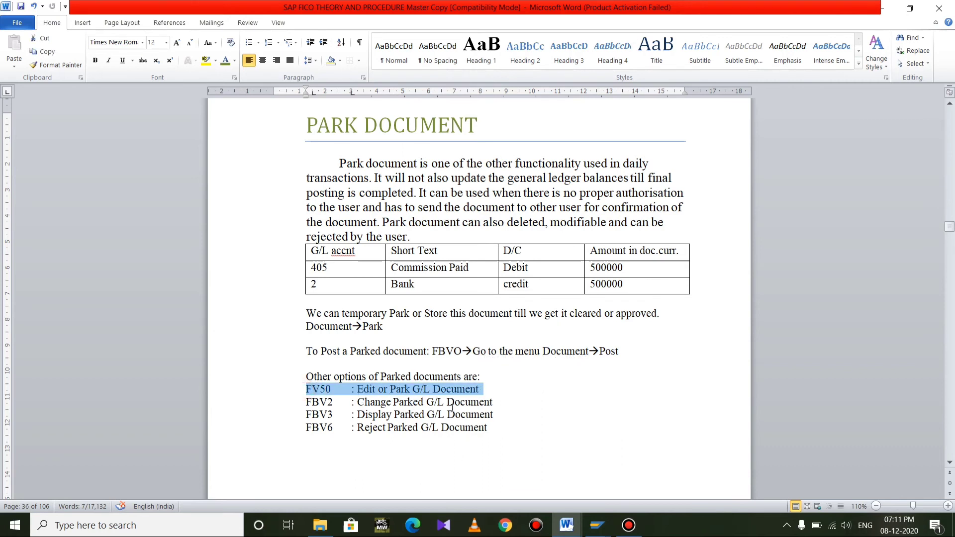
left_click(580, 405)
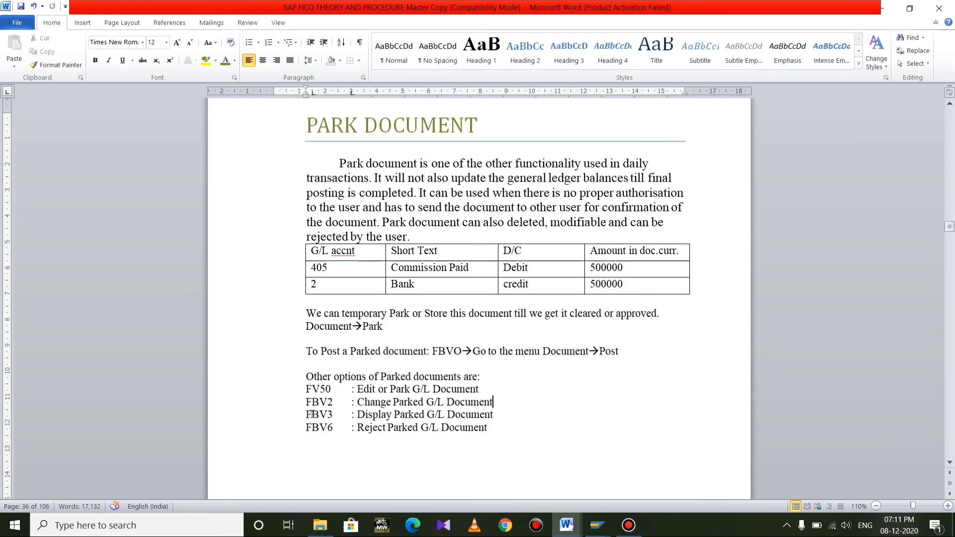
left_click_drag(312, 414, 465, 414)
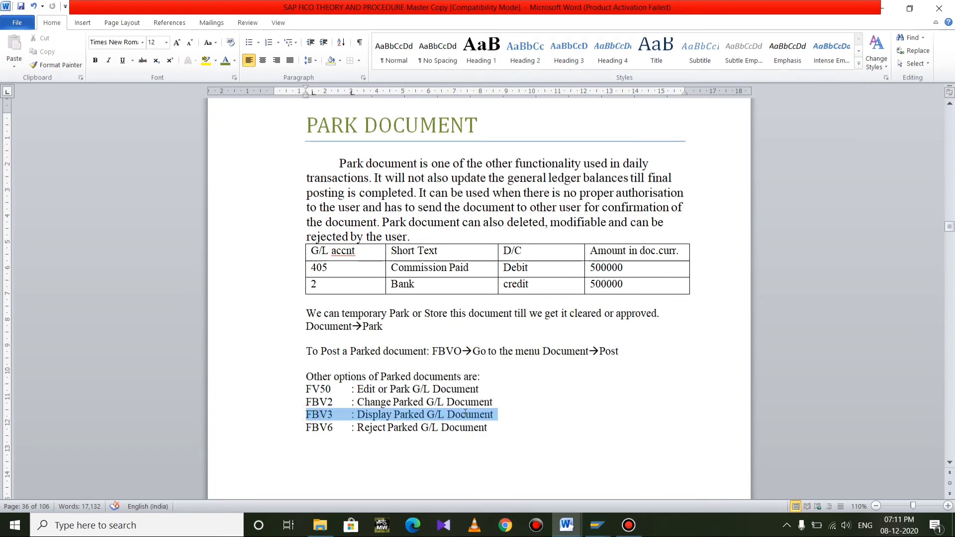
left_click(544, 432)
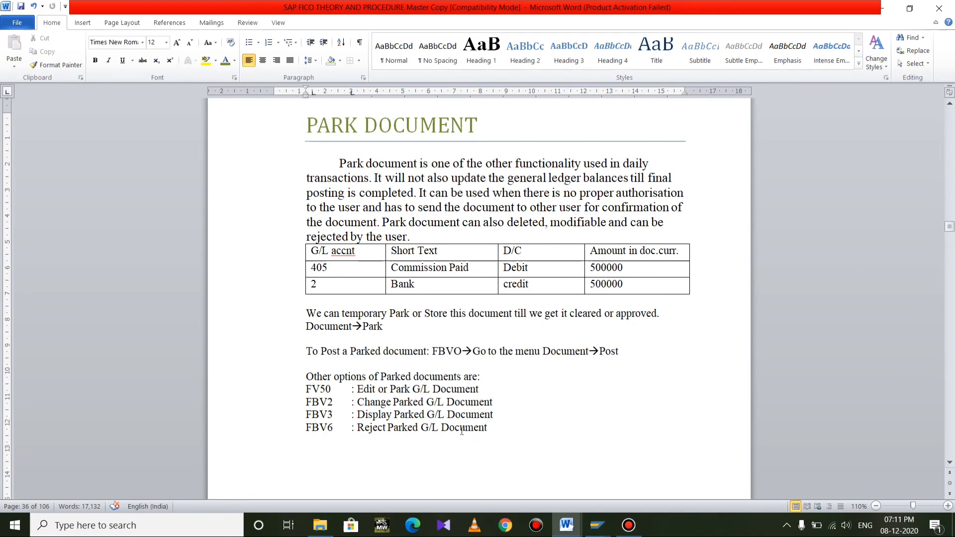
left_click_drag(307, 383, 554, 383)
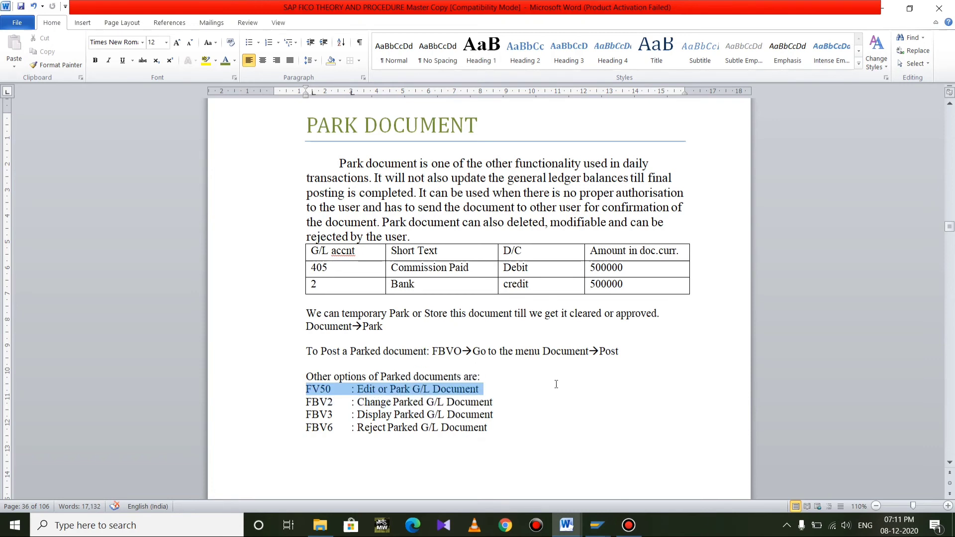
left_click(486, 442)
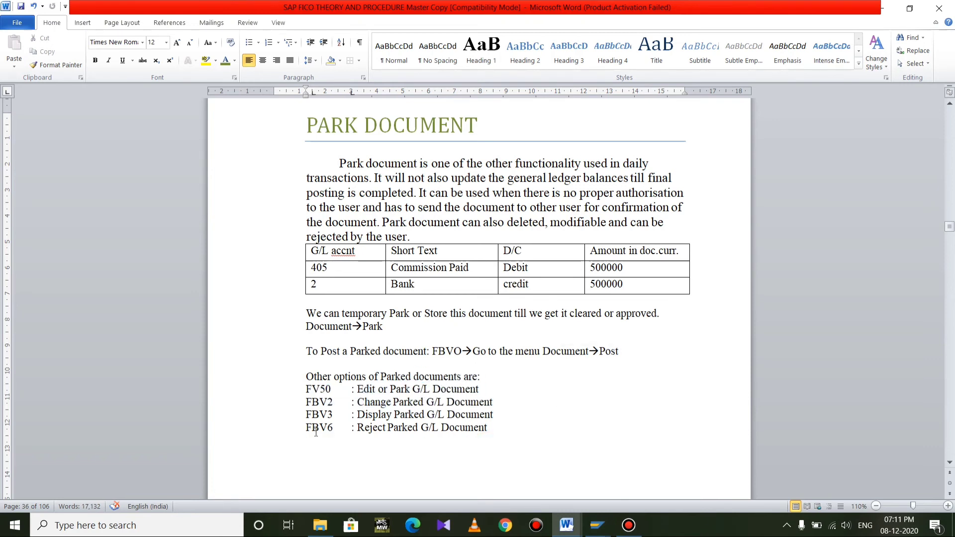
Switch back to SAP and start the parked document rejection transaction with /nfbv6.
left_click(596, 525)
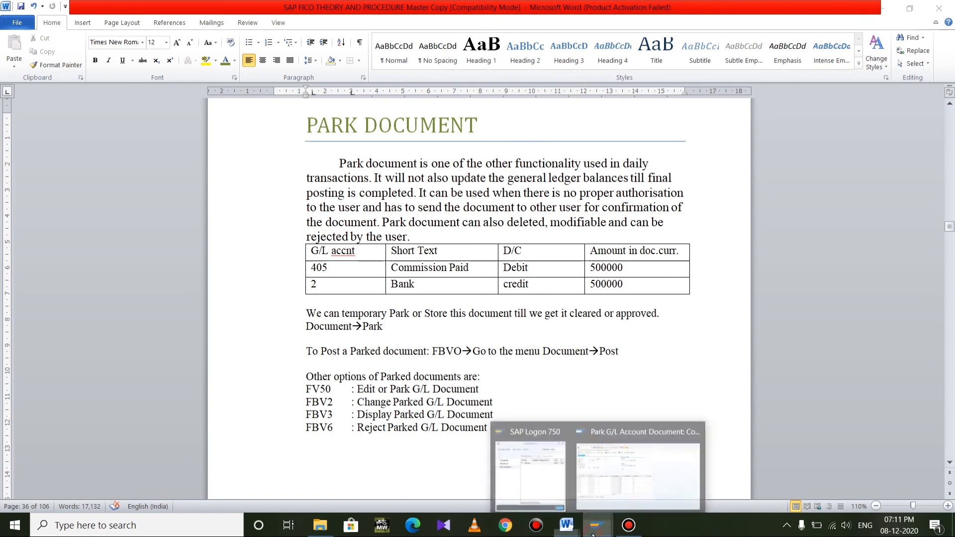
left_click(588, 488)
left_click(66, 32)
type("/nf")
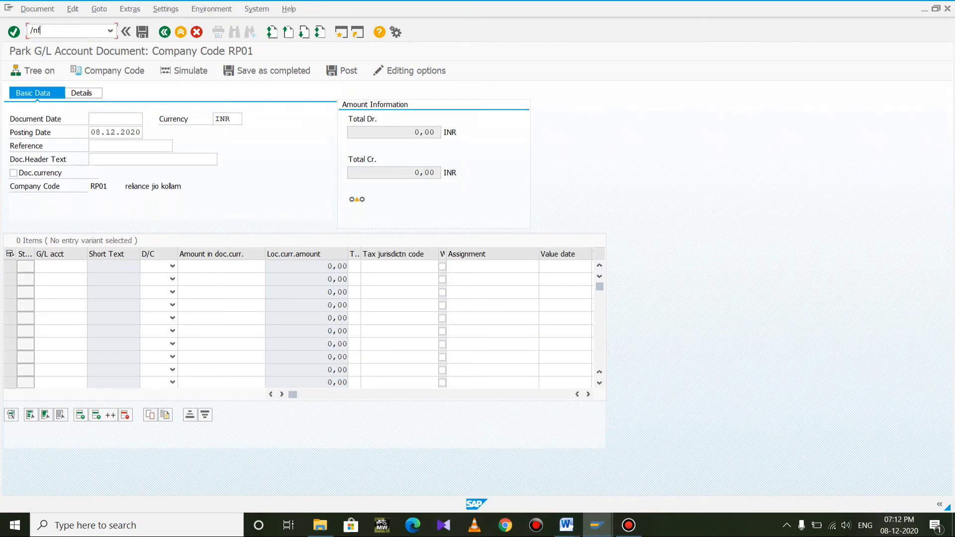
type("bv6")
key("Return")
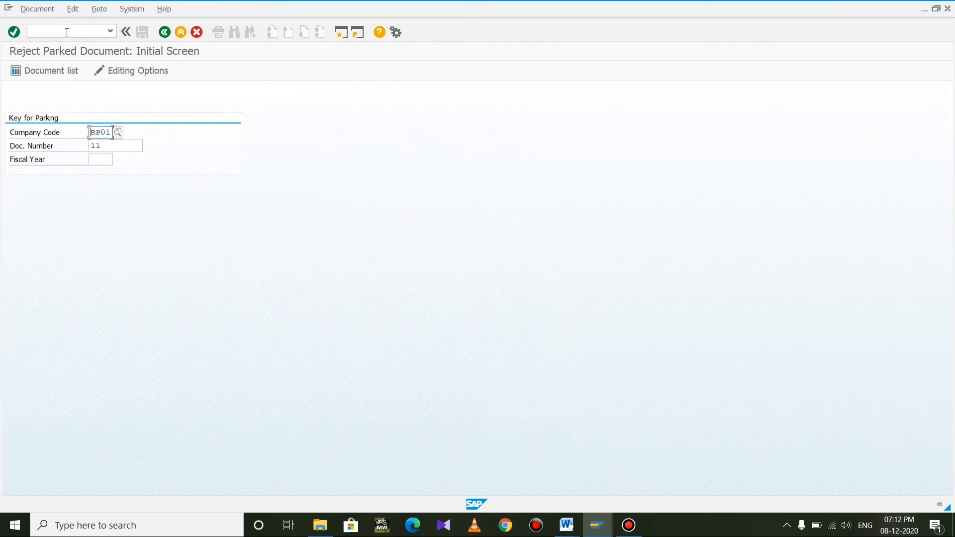
Try to open document 11 of company code RP01 for rejection with fiscal year 2020, and return to the initial screen.
left_click(122, 146)
left_click(96, 159)
type("2020")
key("Return")
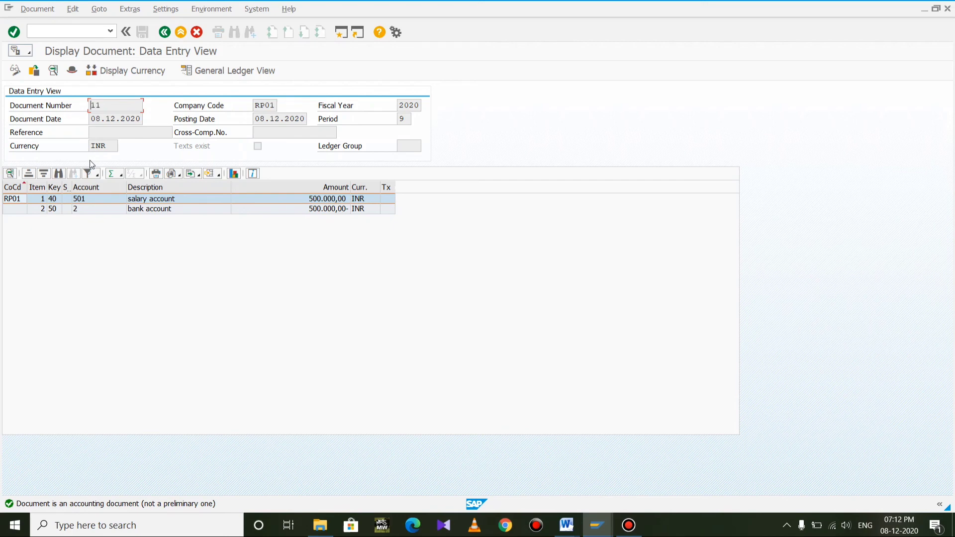
key("F3")
Switch to the SAP FICO theory document in Word at the Park Document section.
mouse_move(566, 525)
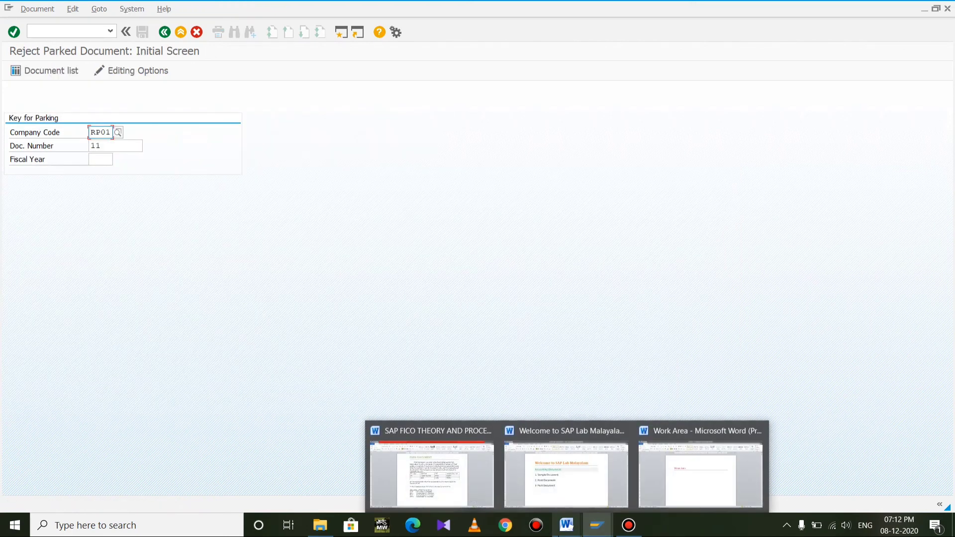
left_click(431, 487)
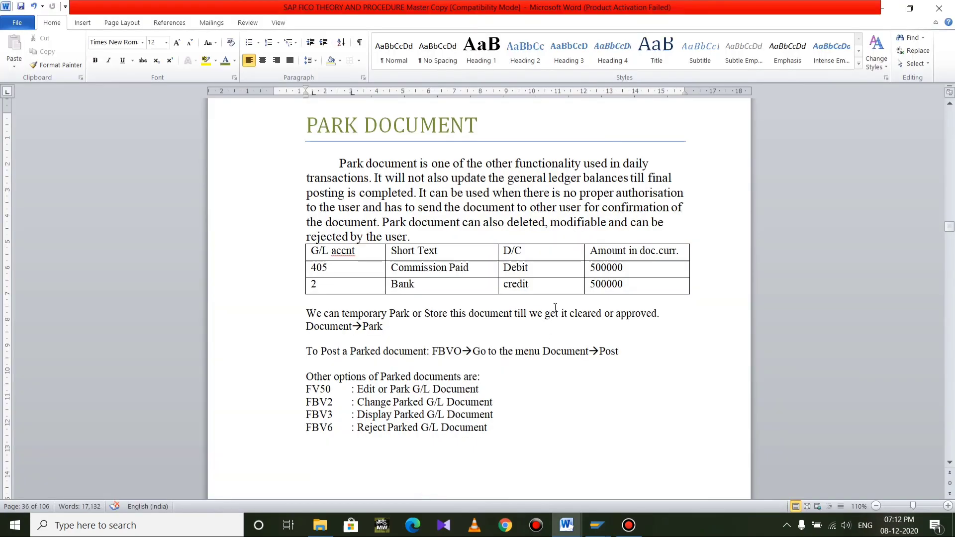